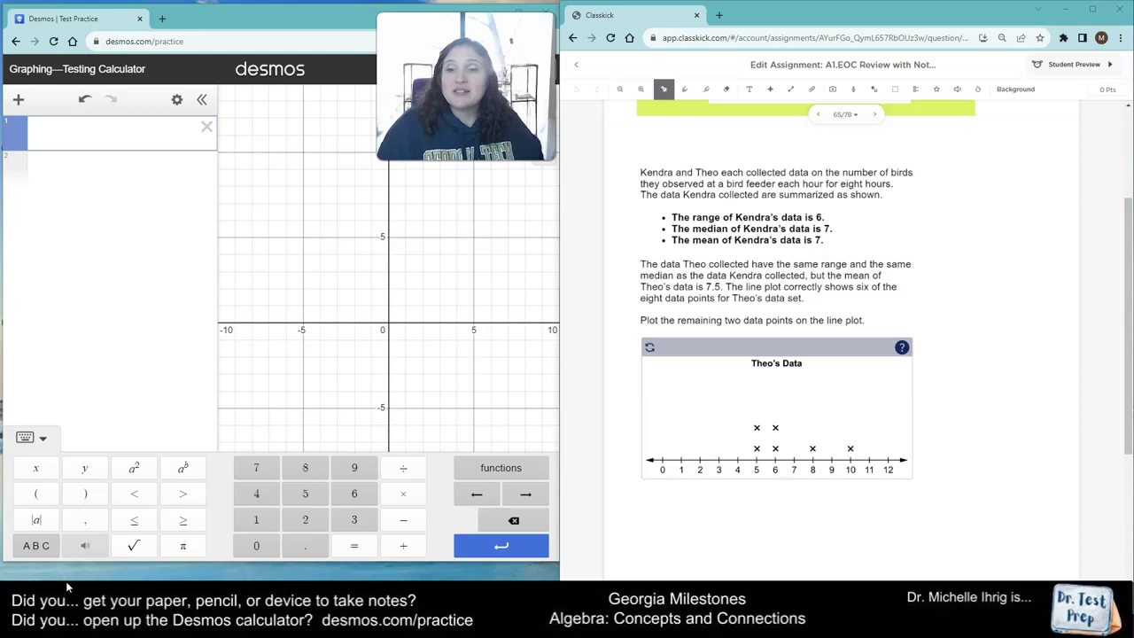
Step: Handwrite the second student's statistics beside the problem text with the pen: range = 6, med 7, mean 7.5
left_click(557, 188)
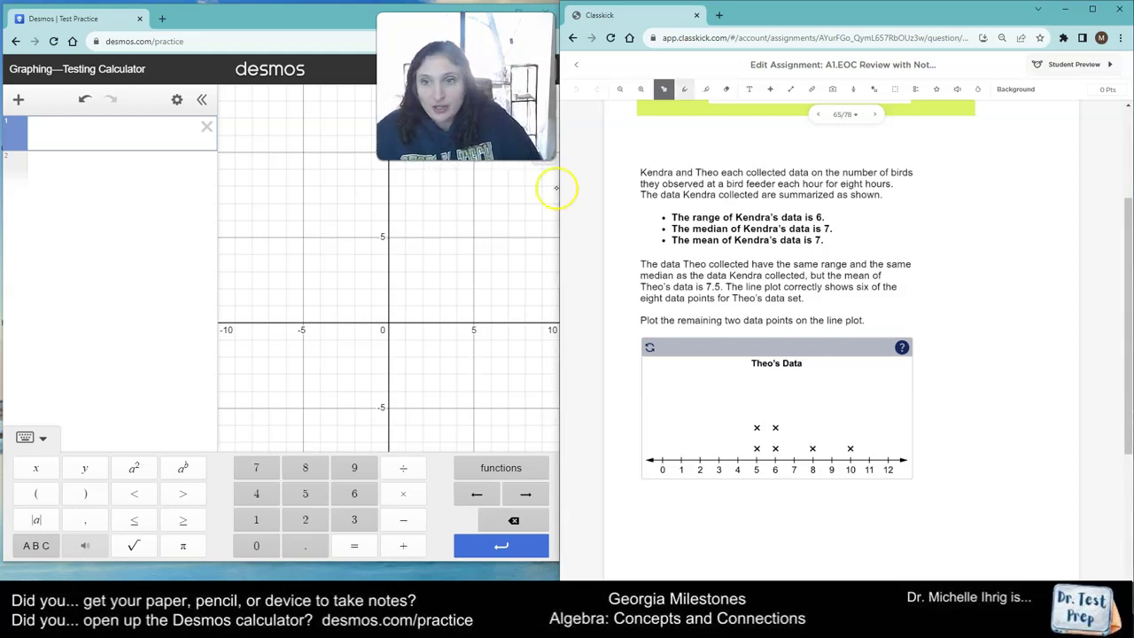
left_click_drag(902, 196, 902, 209)
mouse_move(893, 197)
left_mouse_down()
mouse_move(908, 196)
mouse_move(909, 209)
mouse_move(926, 201)
mouse_move(947, 225)
mouse_move(977, 214)
mouse_move(925, 228)
mouse_move(941, 236)
mouse_move(946, 225)
left_mouse_up()
mouse_move(946, 225)
left_mouse_down()
mouse_move(947, 238)
mouse_move(980, 236)
left_mouse_up()
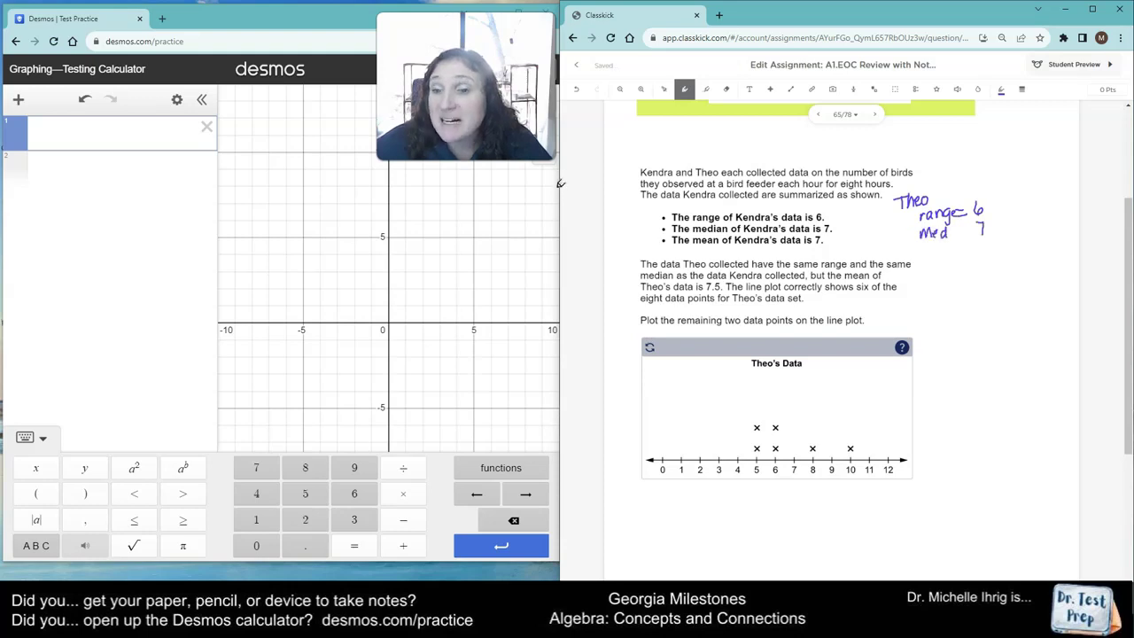
left_click_drag(922, 269, 973, 259)
mouse_move(982, 252)
left_mouse_down()
mouse_move(987, 262)
mouse_move(1015, 249)
left_mouse_up()
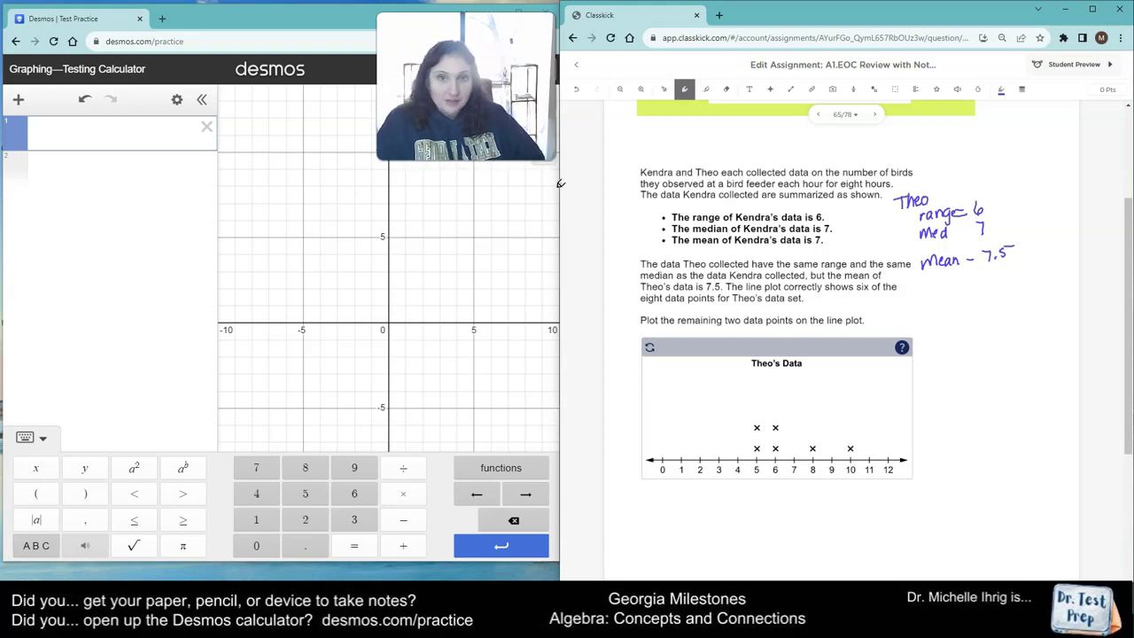
Step: Outline the median position above 7 on the line plot and annotate its two sides "4 data pts" and a boxed "2 need 2"
left_click(558, 319)
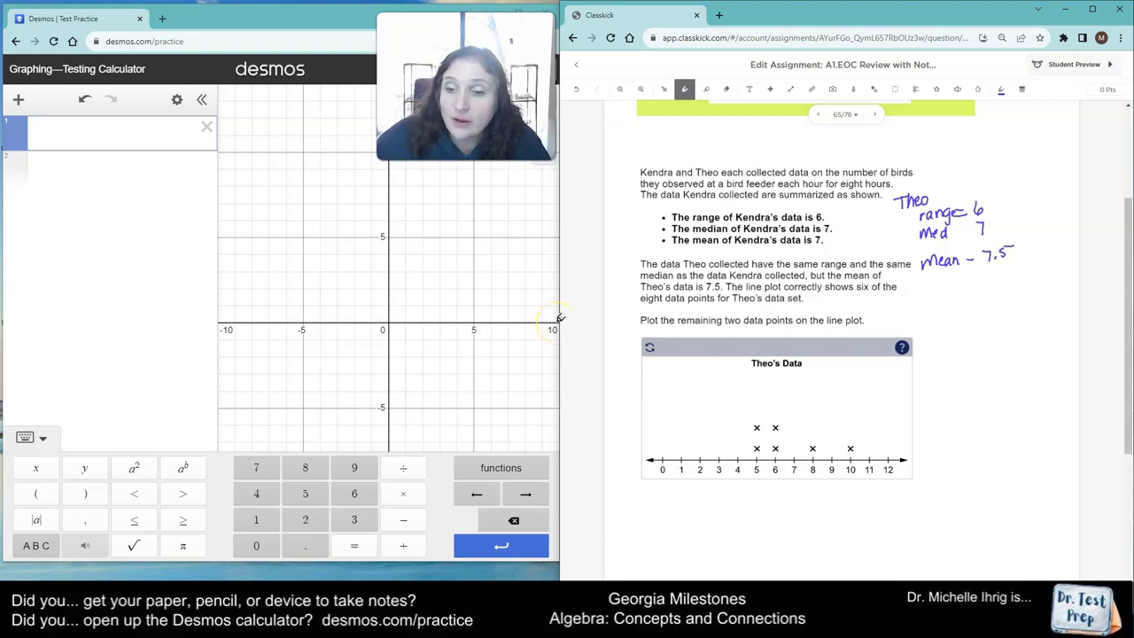
mouse_move(787, 393)
left_mouse_down()
mouse_move(791, 452)
mouse_move(796, 406)
left_mouse_up()
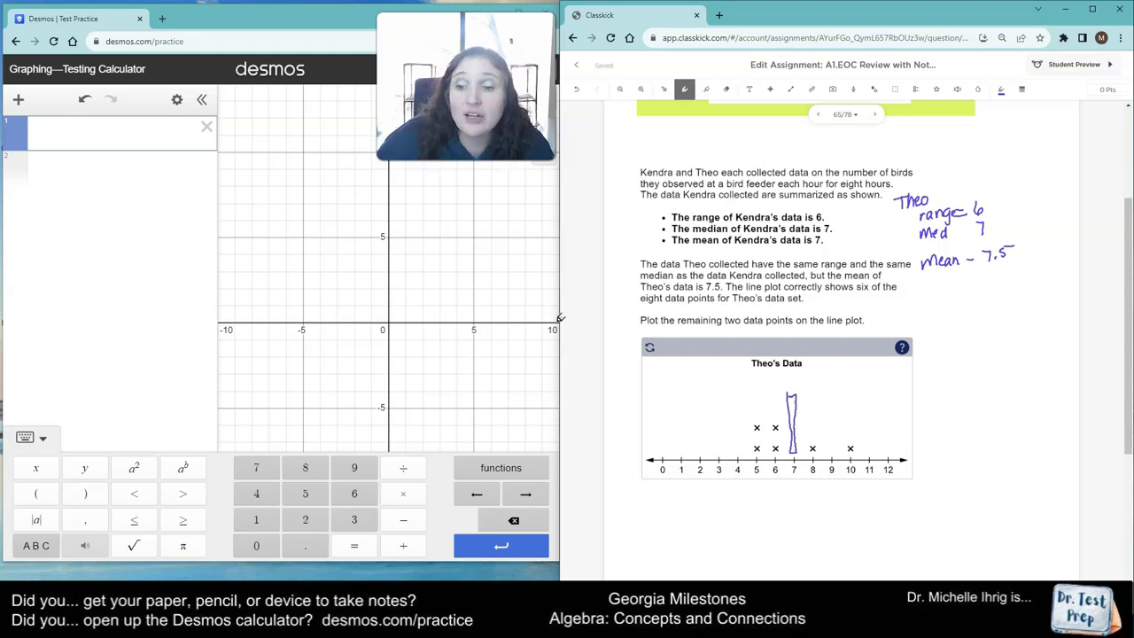
mouse_move(785, 485)
left_mouse_down()
mouse_move(747, 491)
mouse_move(765, 524)
left_mouse_up()
mouse_move(763, 531)
left_mouse_down()
mouse_move(756, 540)
mouse_move(764, 528)
mouse_move(783, 547)
mouse_move(794, 535)
left_mouse_up()
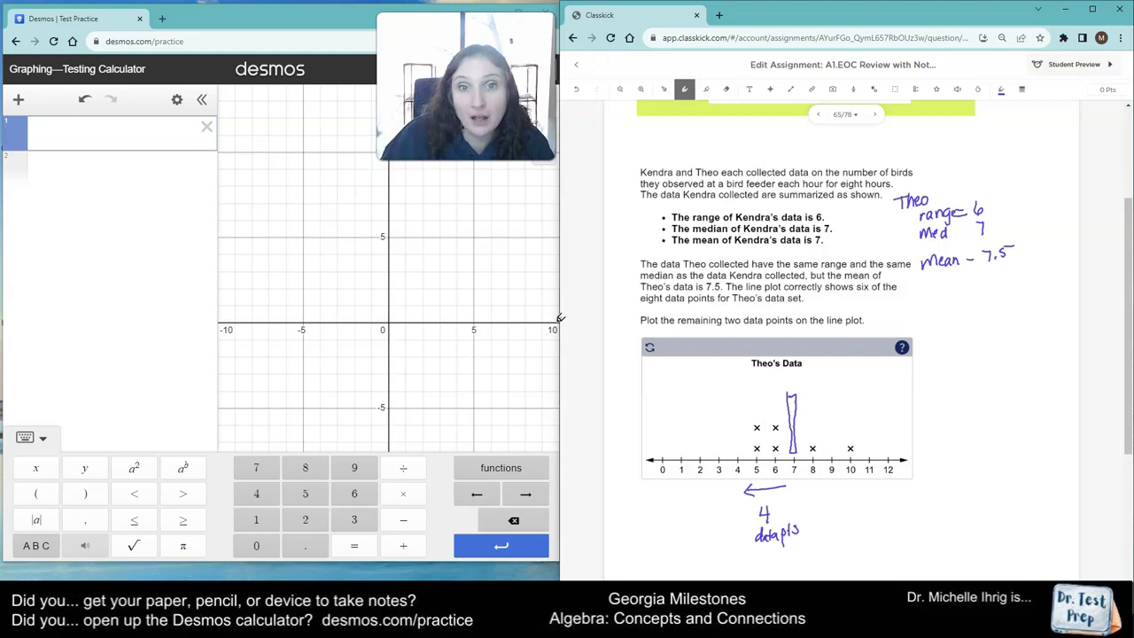
mouse_move(813, 486)
left_mouse_down()
mouse_move(816, 512)
mouse_move(884, 509)
mouse_move(882, 483)
mouse_move(821, 485)
mouse_move(829, 508)
mouse_move(855, 507)
left_mouse_up()
left_click_drag(860, 494, 871, 504)
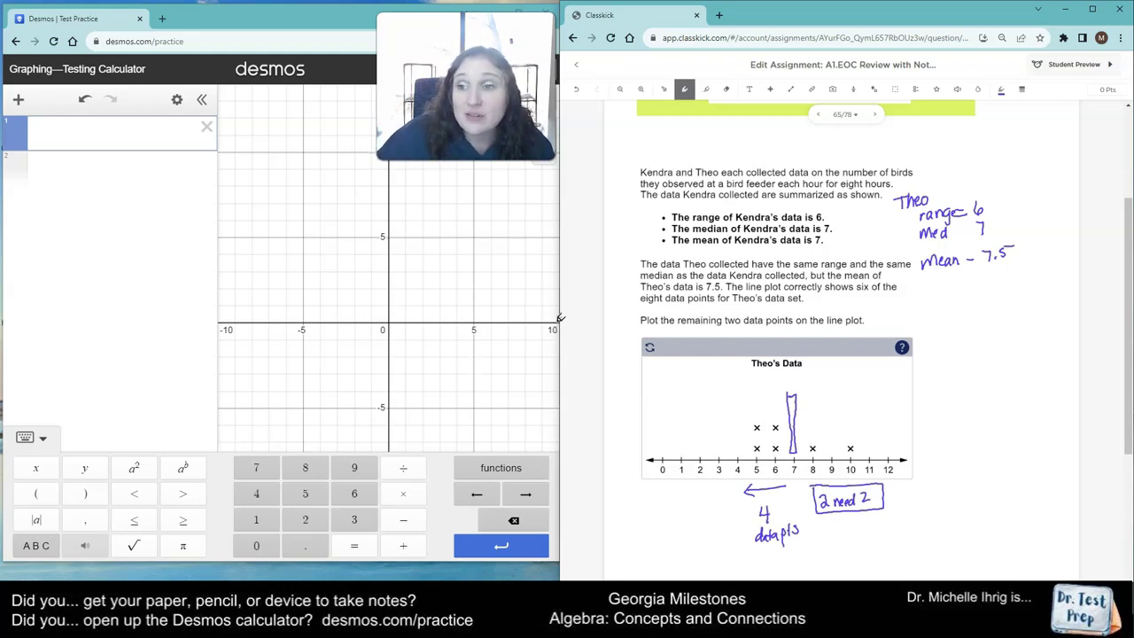
Step: Tick the median note and, in green, mark the range from circled 5 to circled 11 with an X above 11
left_click_drag(903, 229, 919, 220)
left_click(1001, 89)
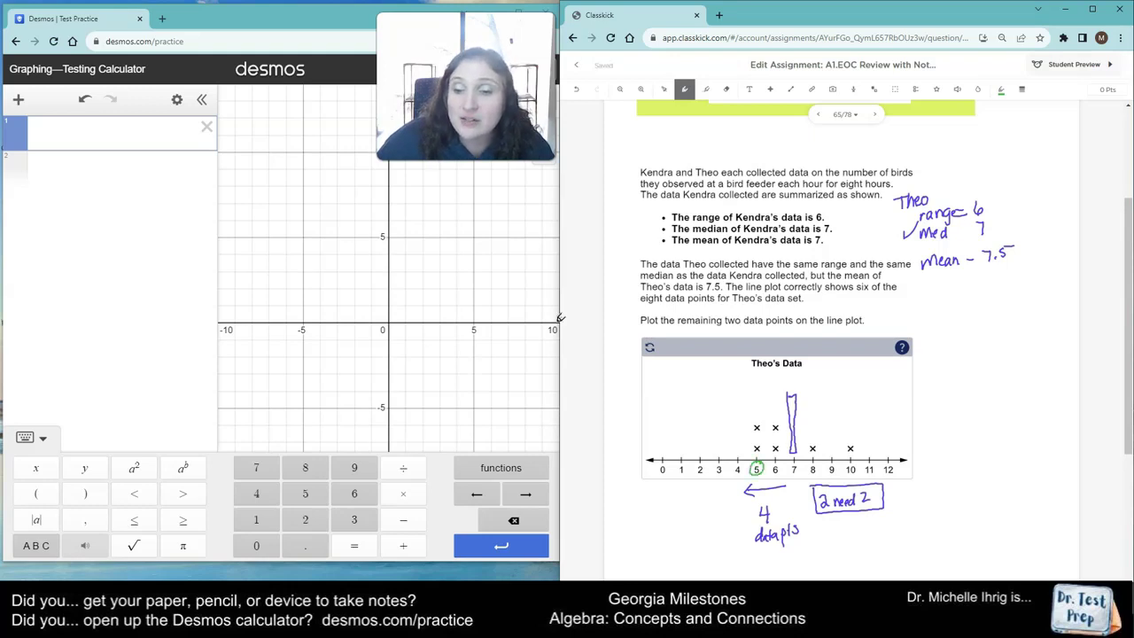
mouse_move(766, 465)
left_mouse_down()
mouse_move(869, 467)
mouse_move(859, 476)
mouse_move(875, 464)
mouse_move(862, 453)
left_mouse_up()
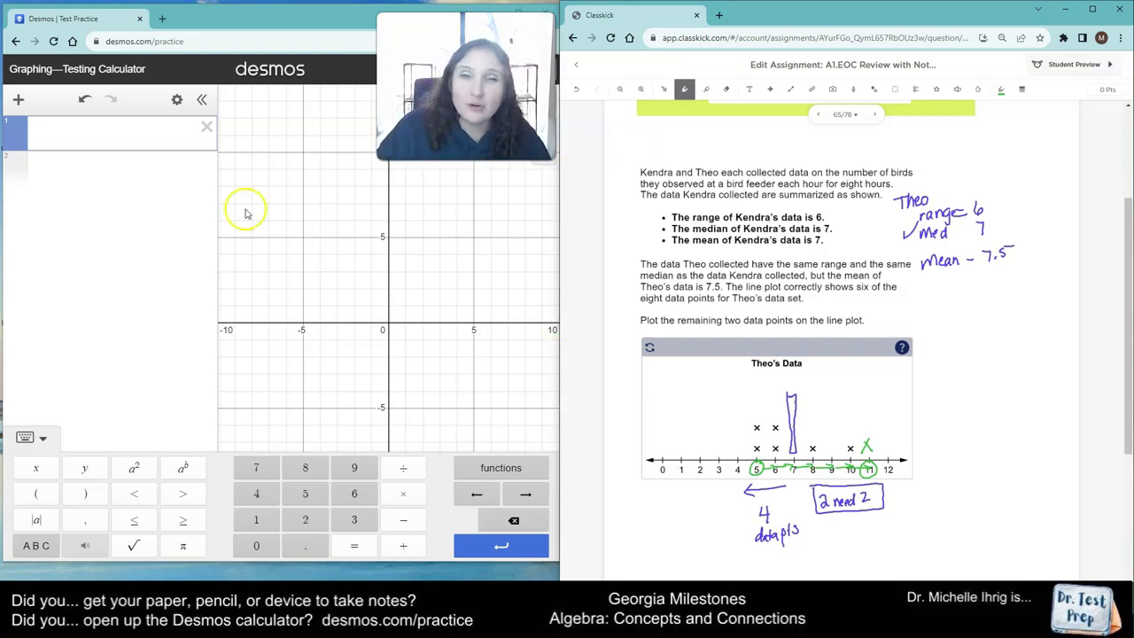
Step: Define the list T=[5,5,6,6,8,10,11] in the Desmos calculator
left_click(99, 126)
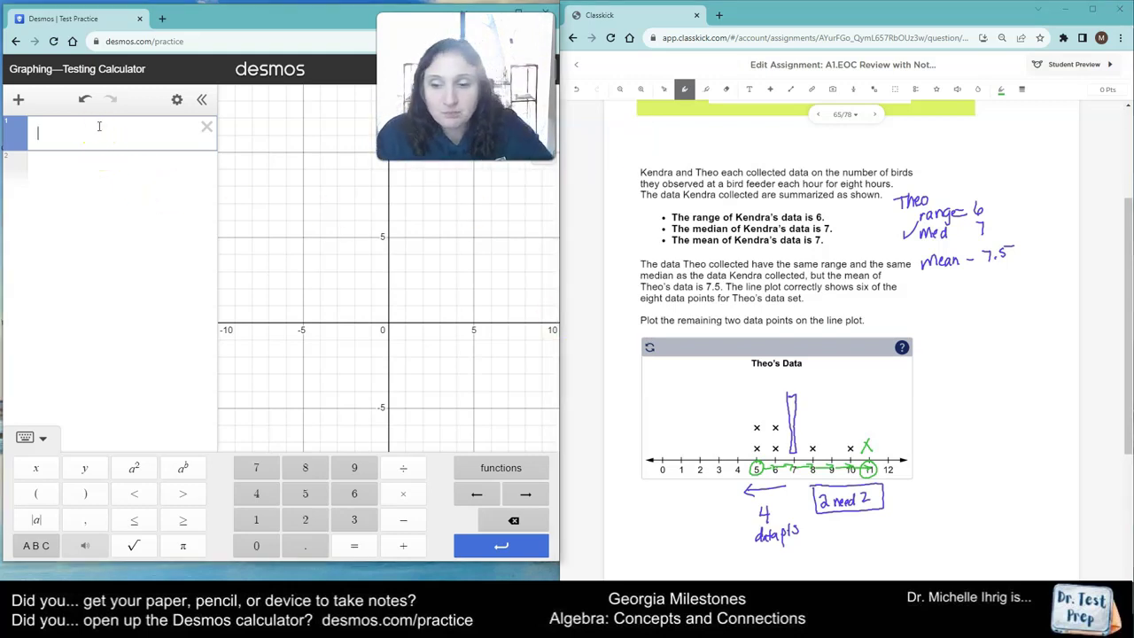
type("T[")
key("BackSpace")
type("=[")
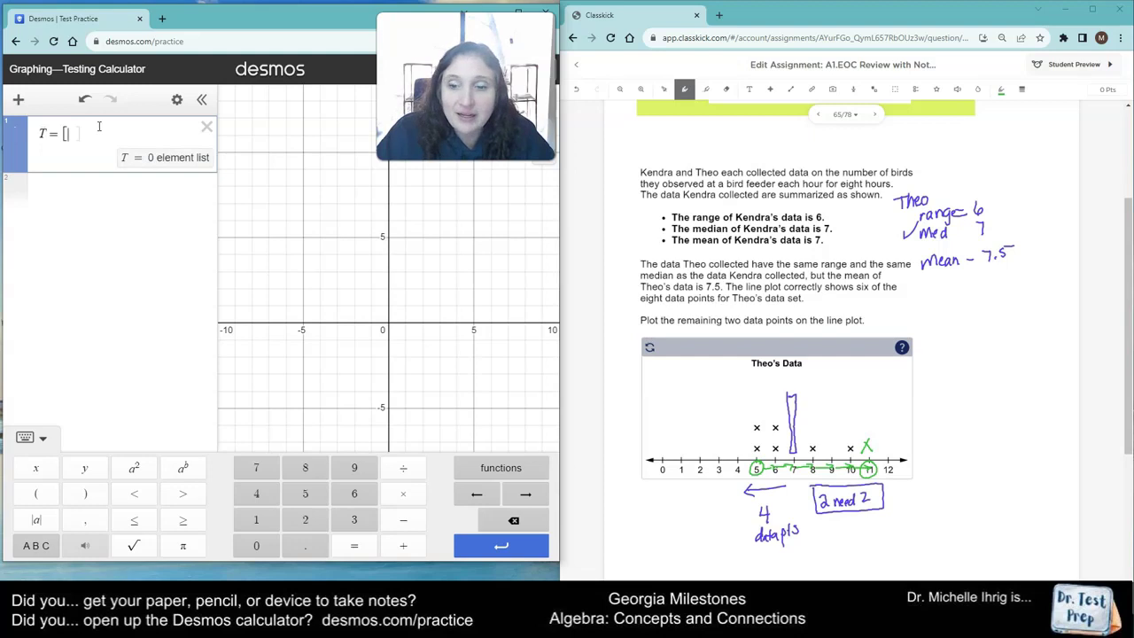
type("5,5")
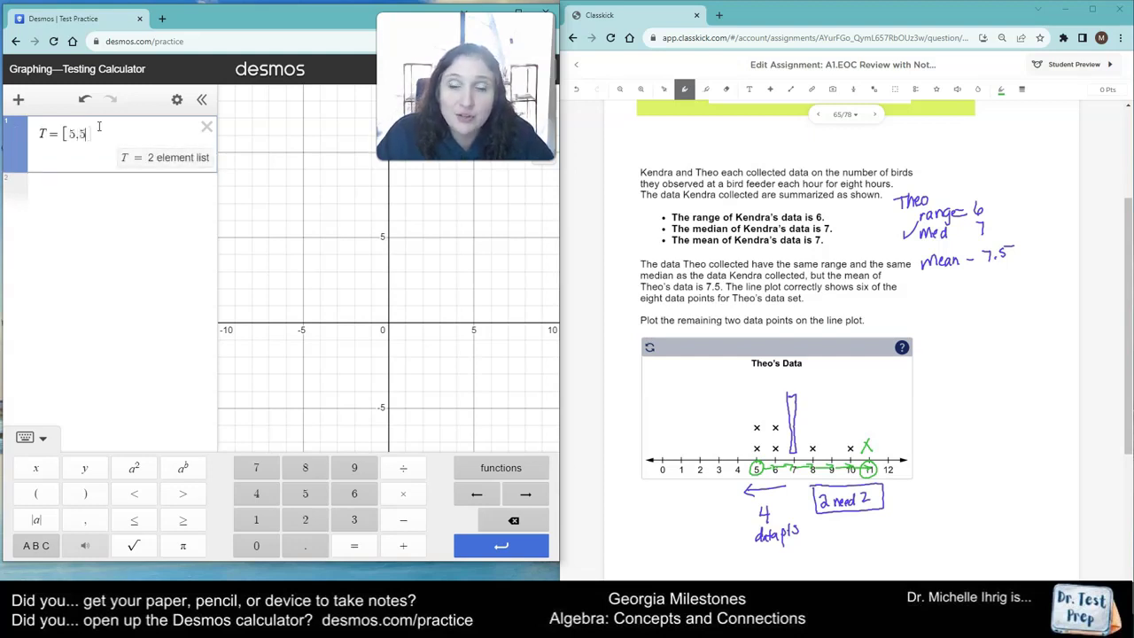
type(",6")
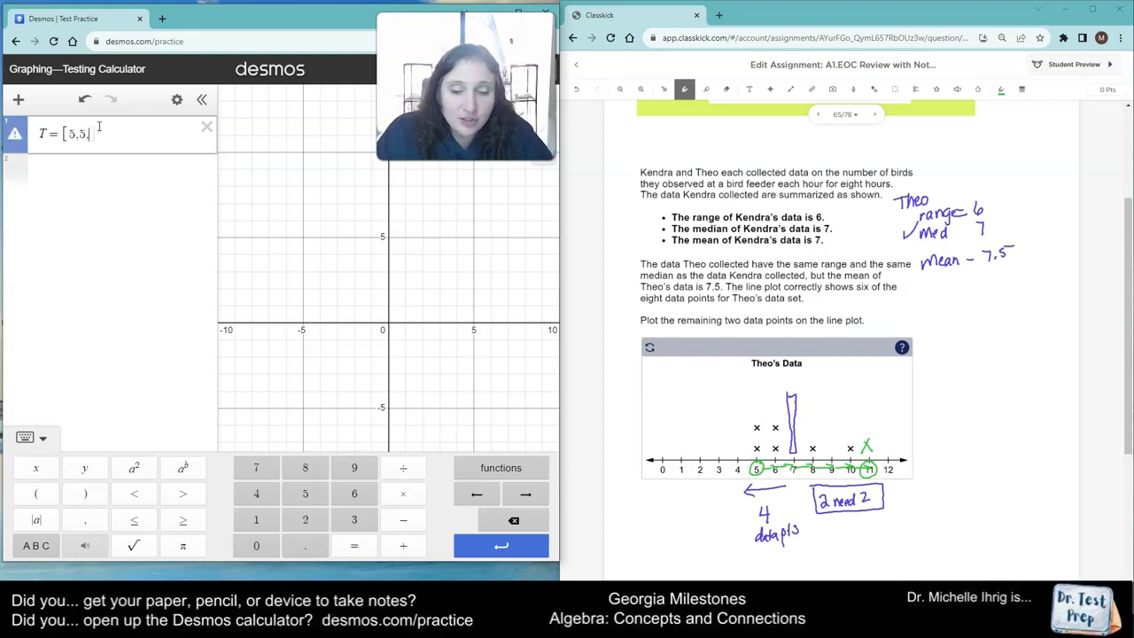
type(",6,")
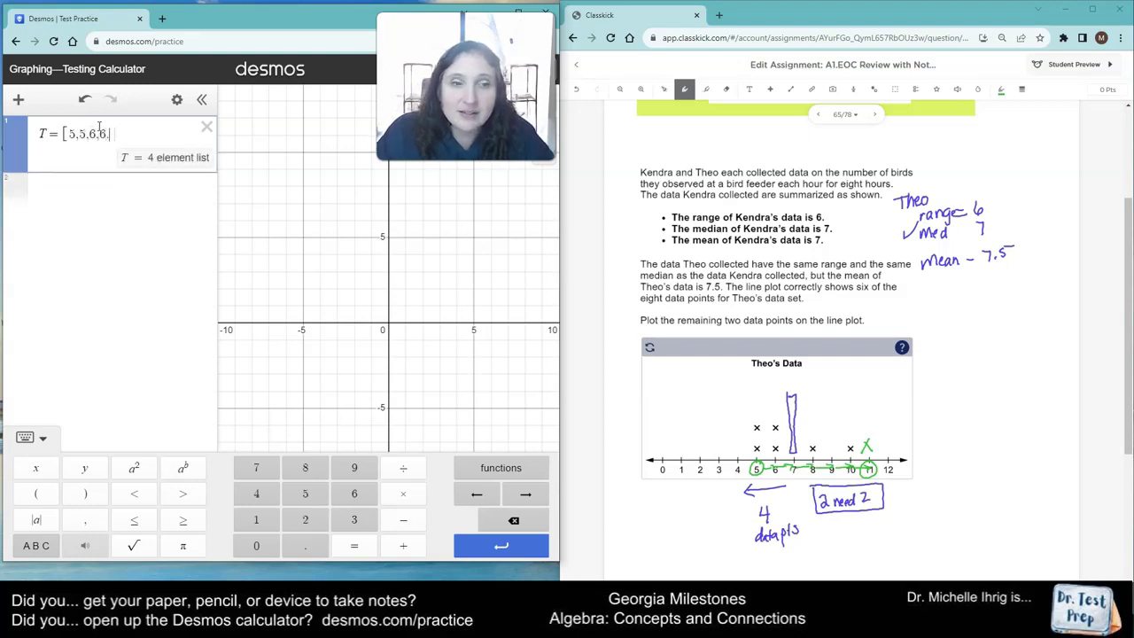
type(",")
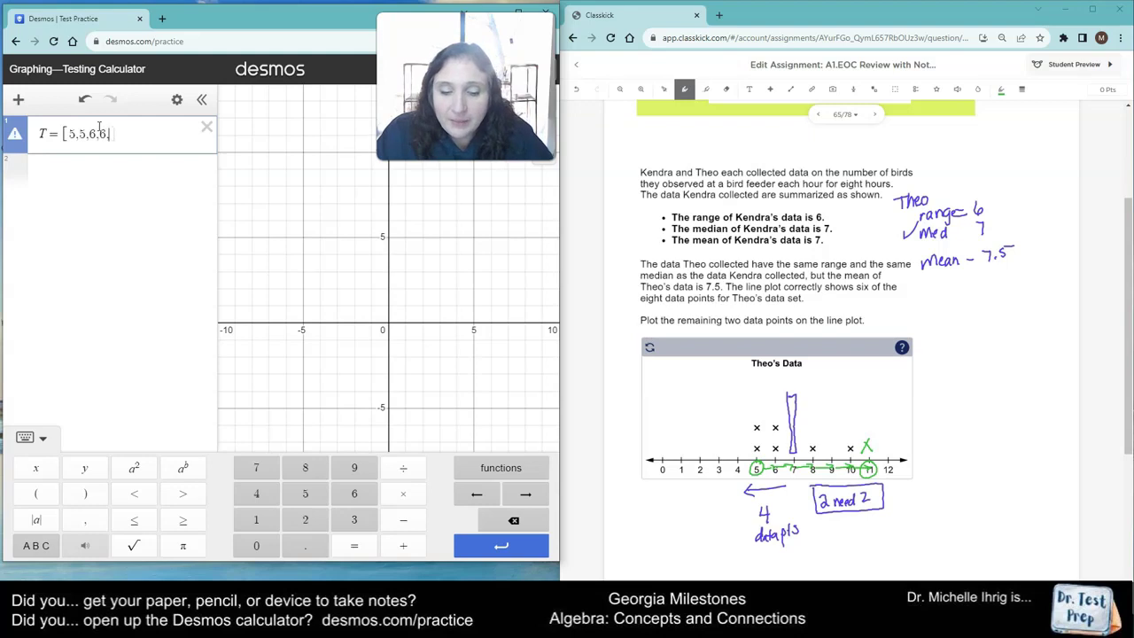
type("8,")
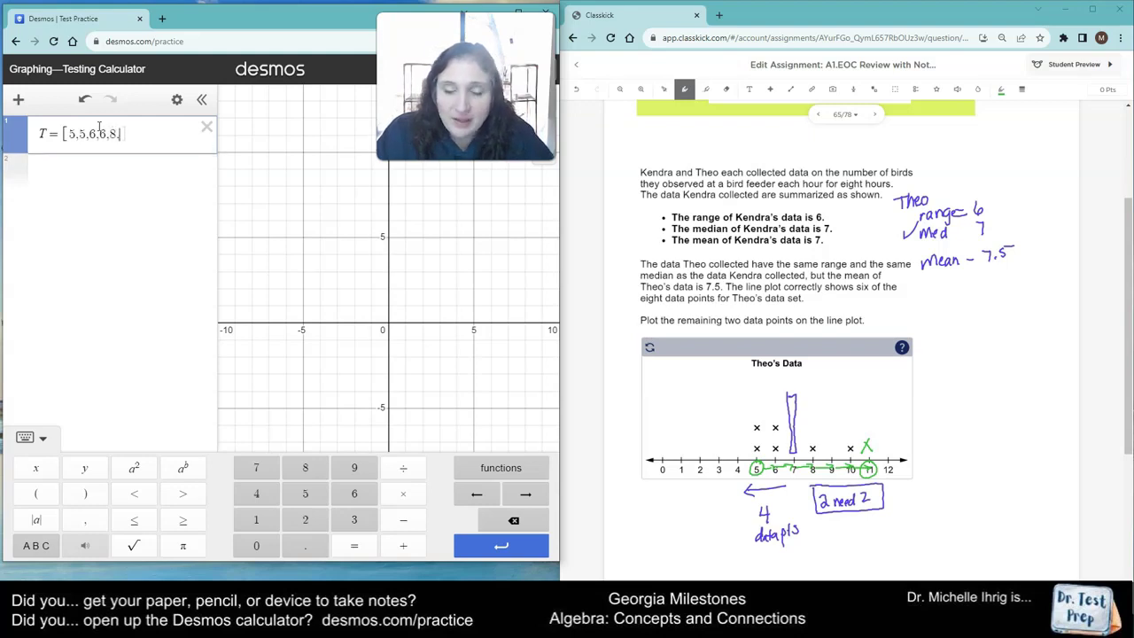
type("10,11")
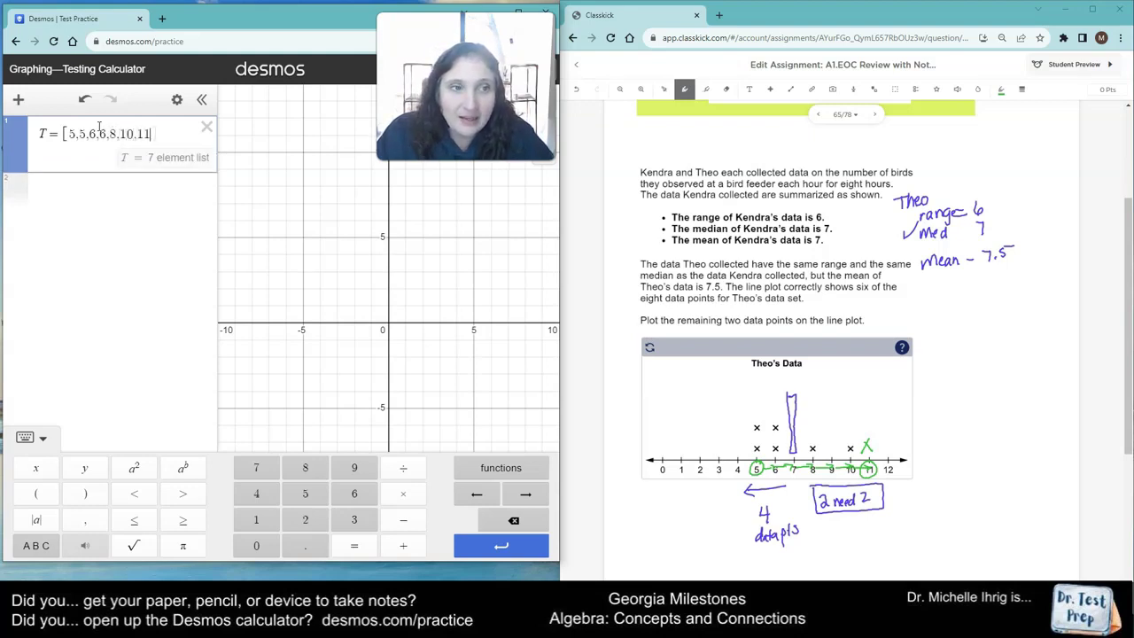
type("]")
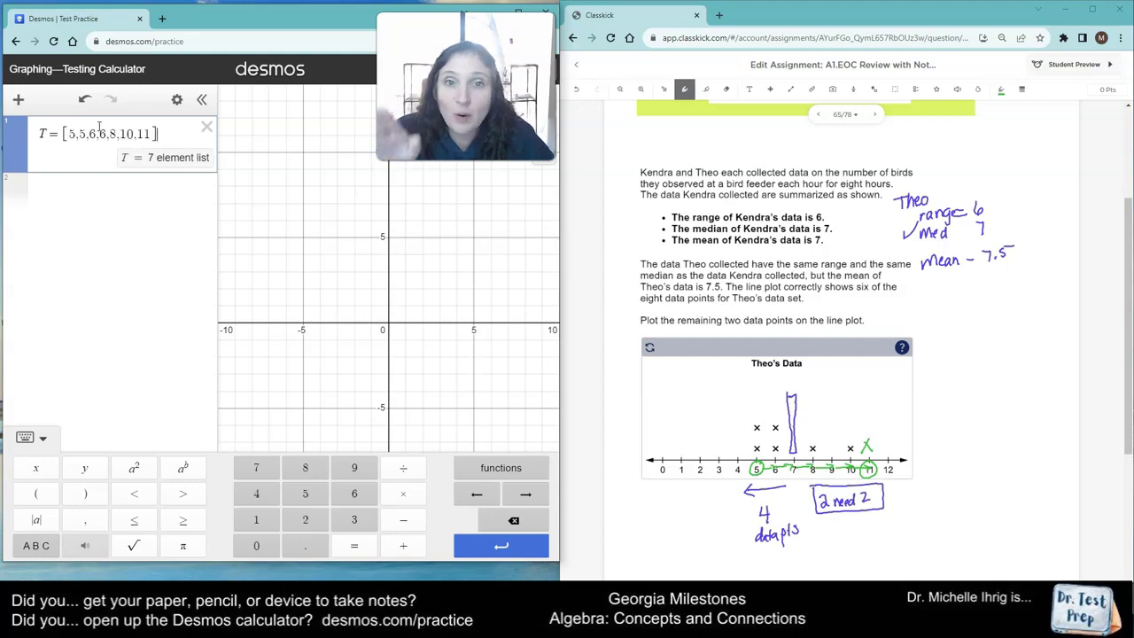
key("Return")
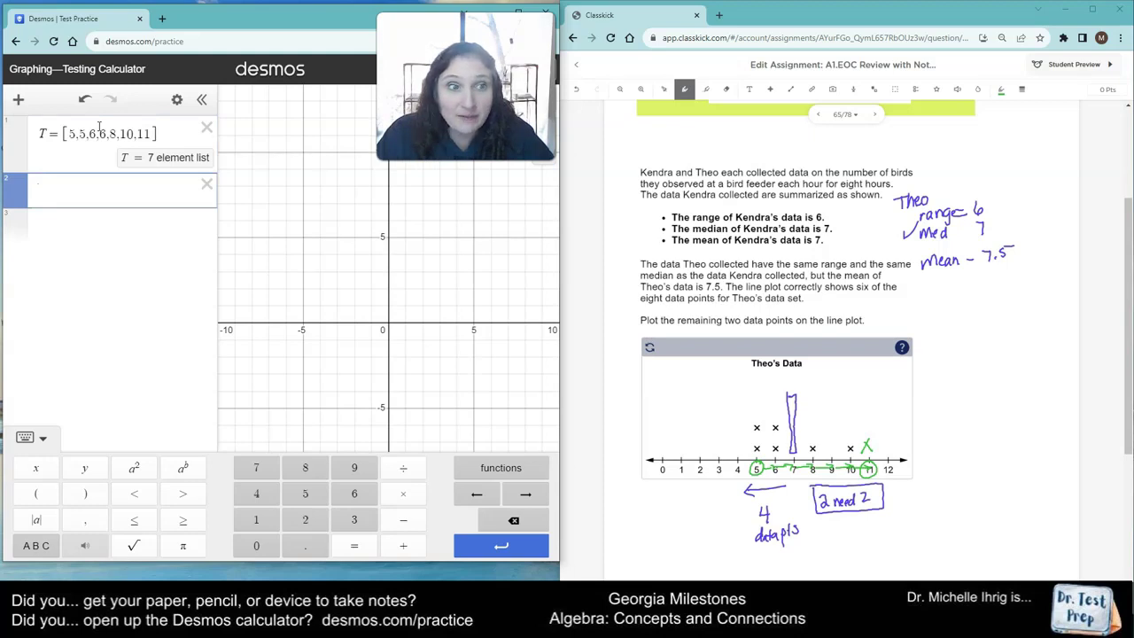
Step: Calculate the mean of list T in a new expression, mean(T)
type("mean(")
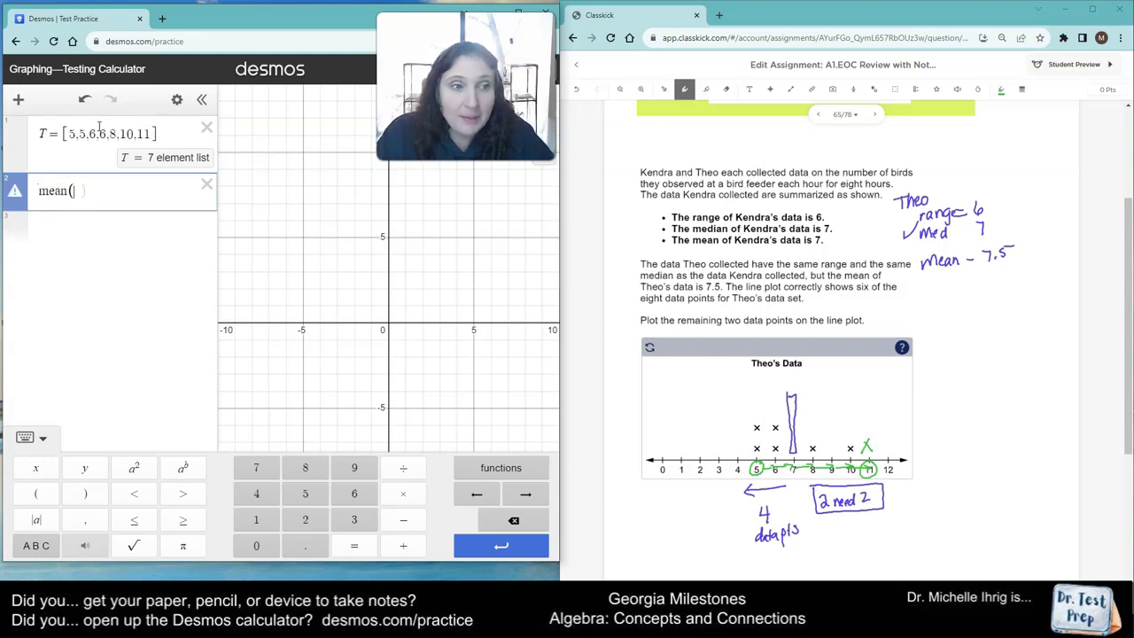
type("T)")
key("Return")
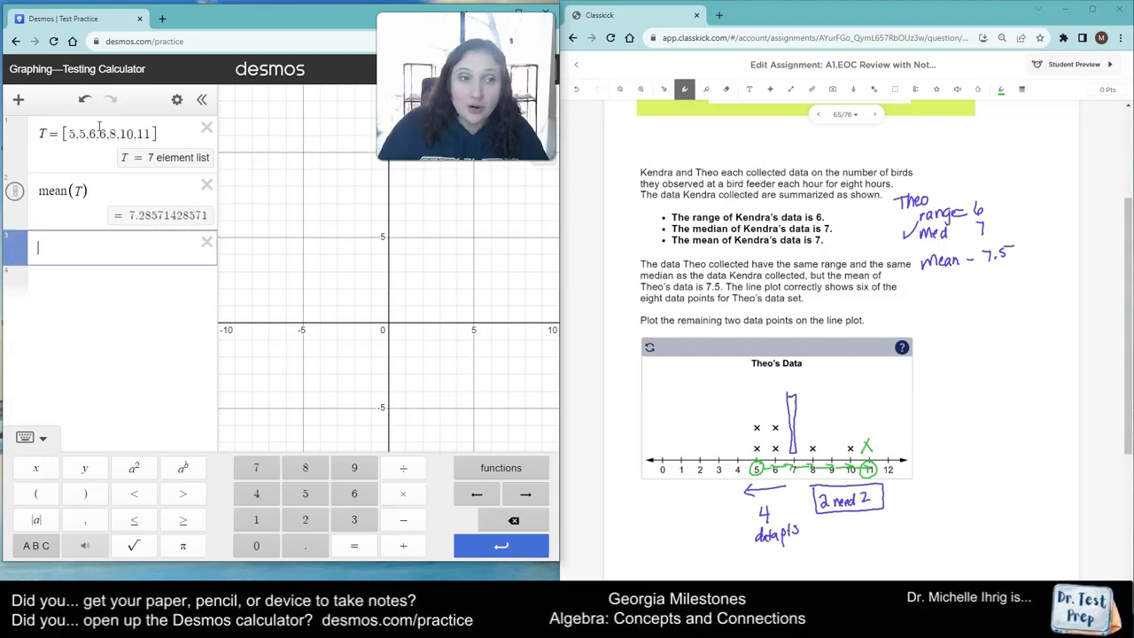
Step: Try 8 as the added last value of list T, with a temporary question mark above 8 on the line plot
left_click(564, 244)
left_click(567, 235)
left_click_drag(807, 418, 811, 432)
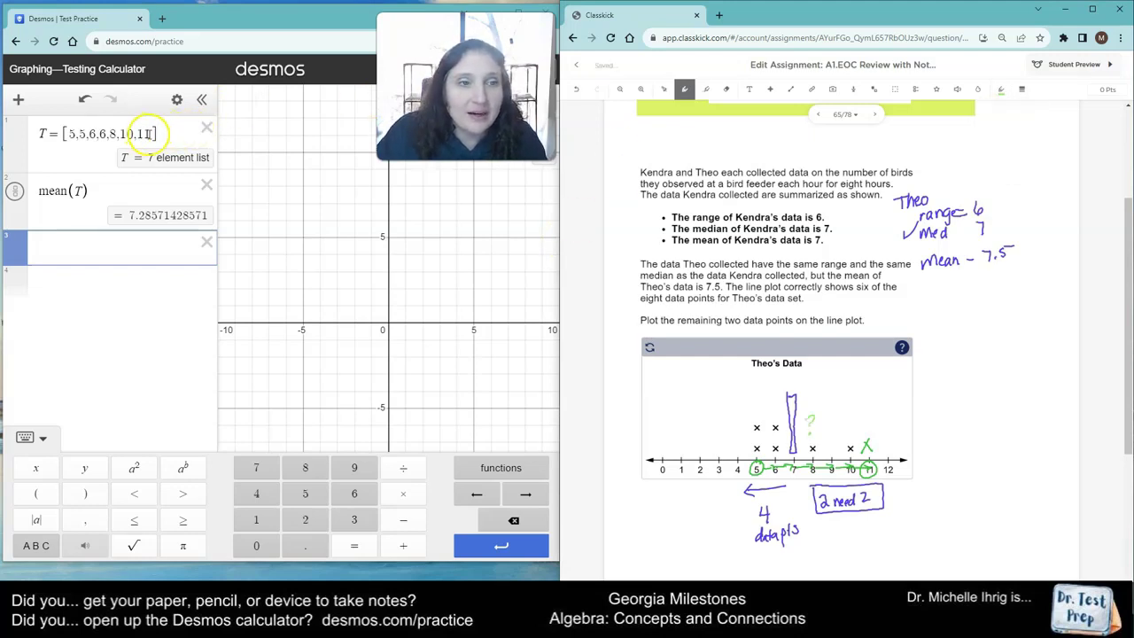
left_click(148, 133)
type(",")
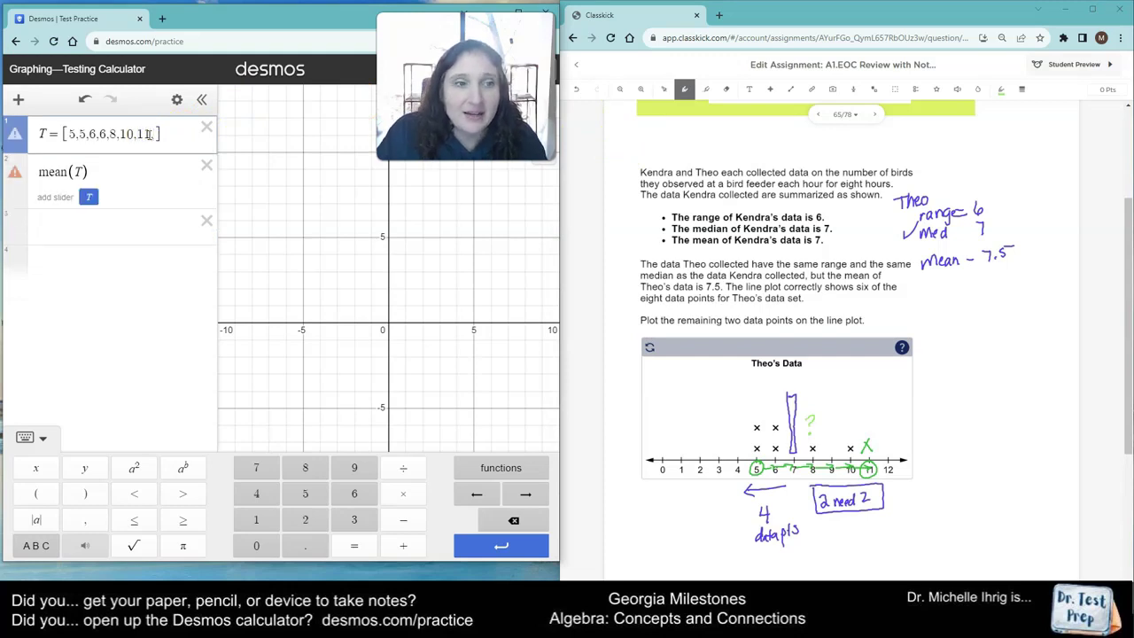
type("8")
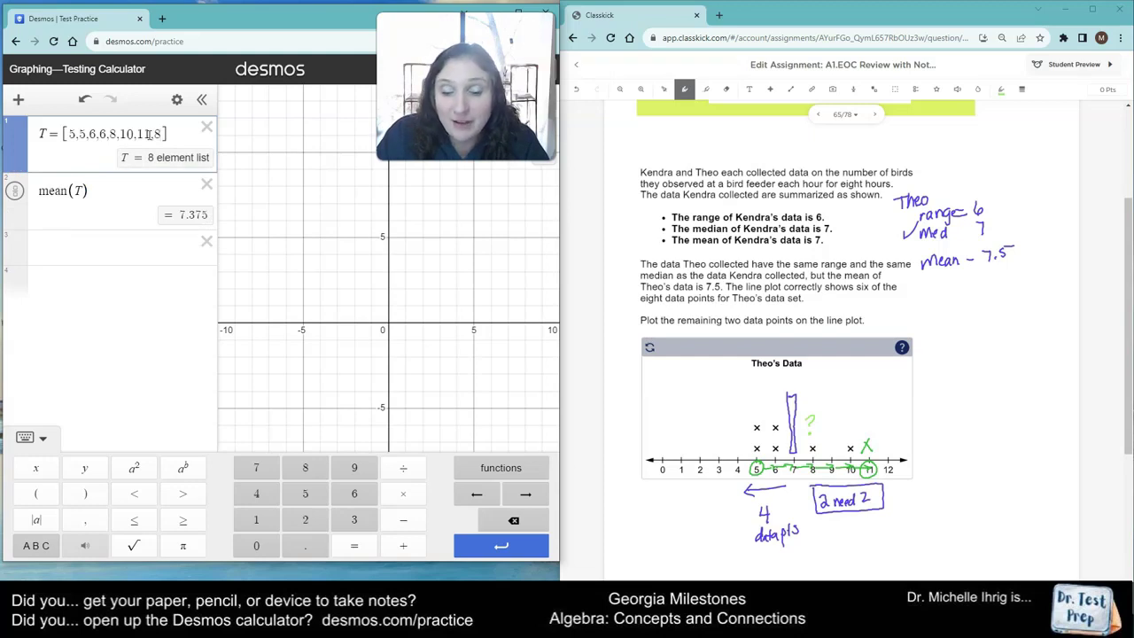
key("BackSpace")
left_click(726, 89)
left_click_drag(808, 413, 810, 427)
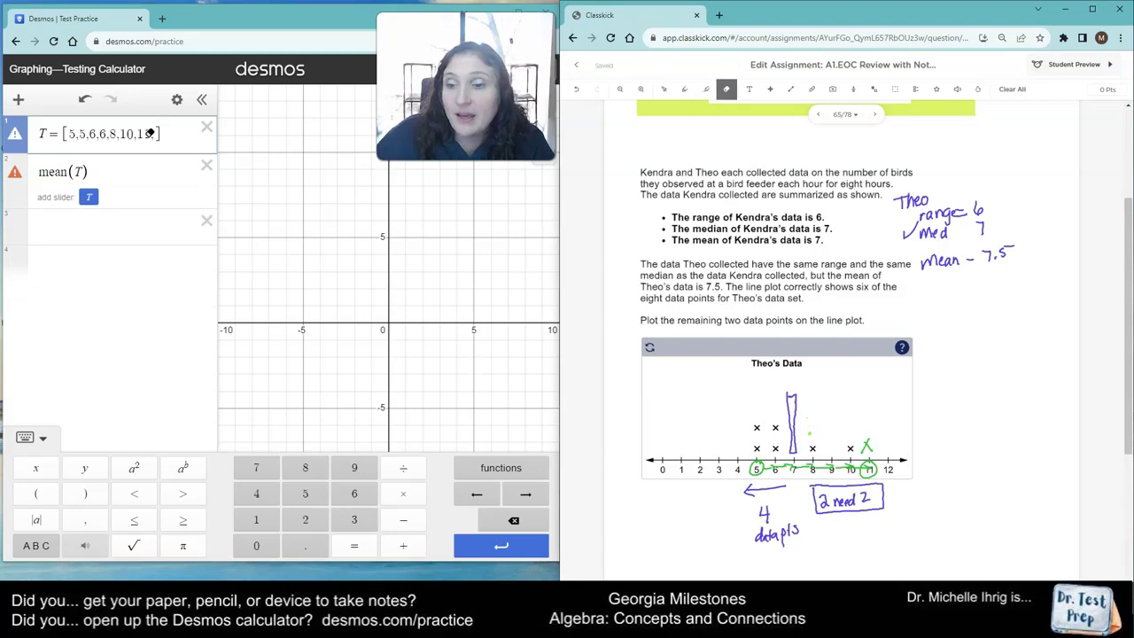
Step: Try 11 as the last value of list T, with a temporary circled question mark above 11 on the line plot
left_click(685, 89)
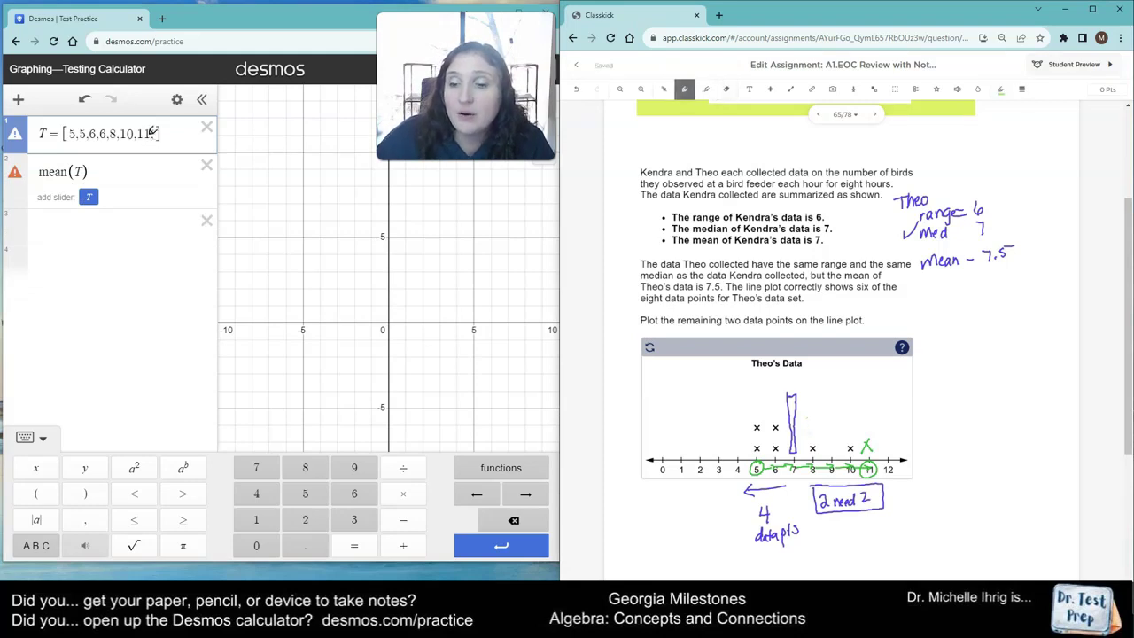
mouse_move(862, 413)
left_mouse_down()
mouse_move(865, 425)
mouse_move(857, 406)
mouse_move(874, 417)
left_mouse_up()
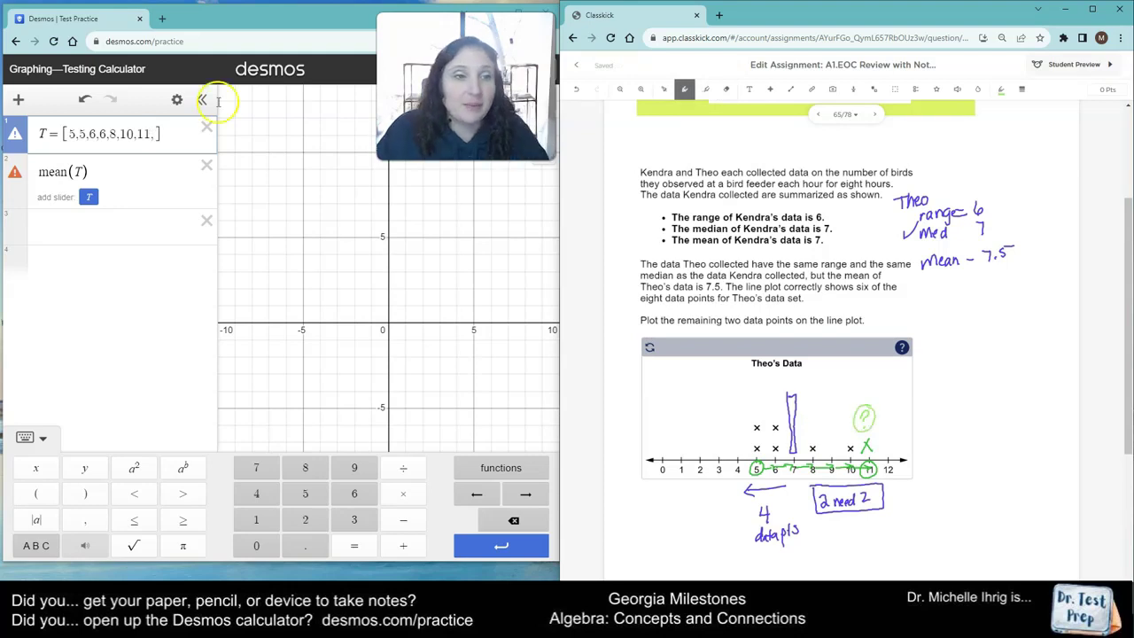
left_click(165, 137)
type("11")
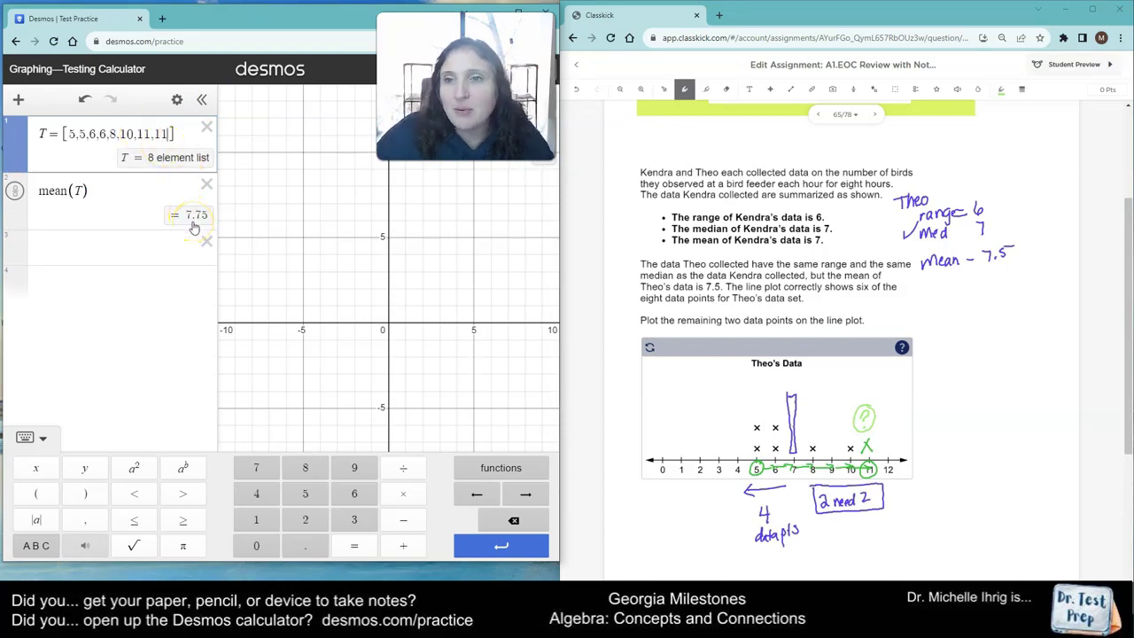
left_click(727, 90)
left_click(864, 418)
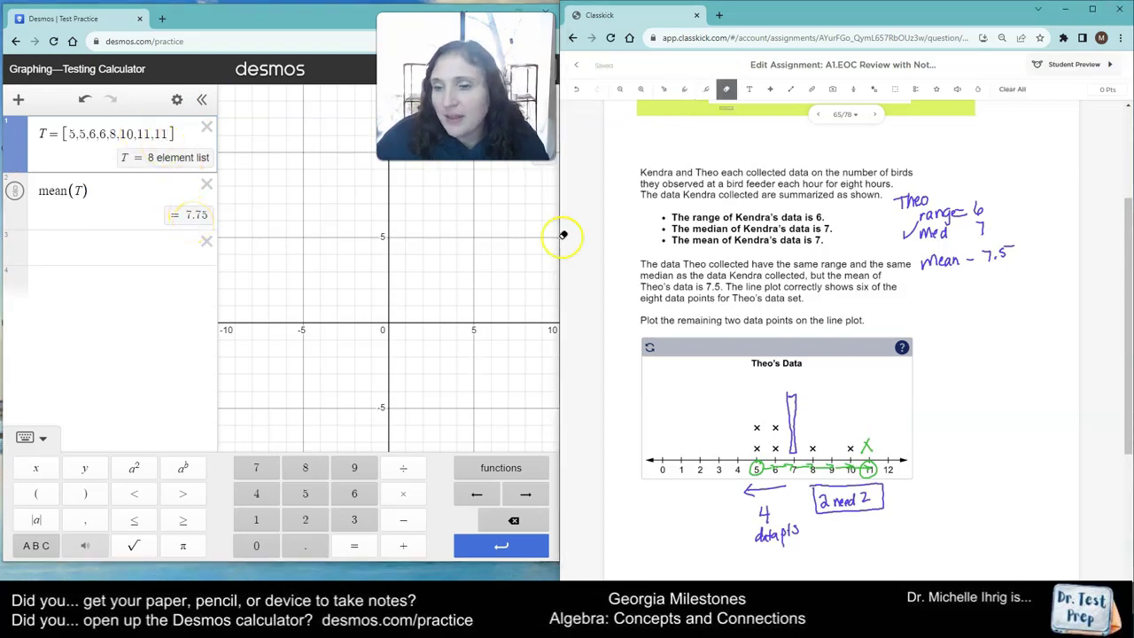
Step: Try 10 as the last value of list T, with a temporary green x above 10 on the line plot
left_click(684, 90)
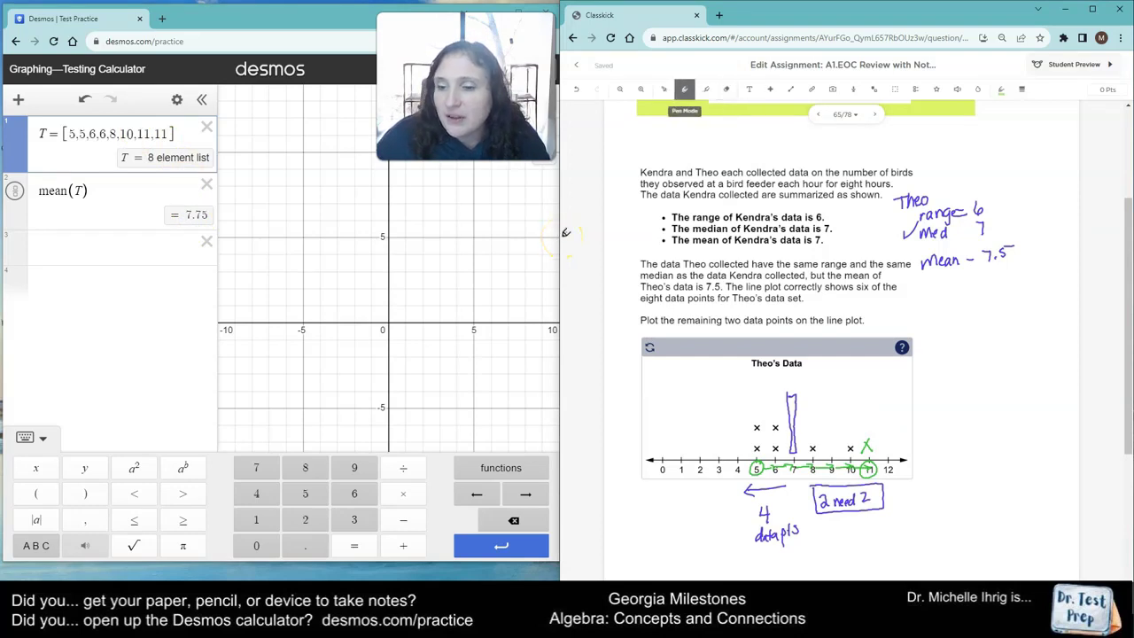
left_click(168, 133)
key("BackSpace")
type("0")
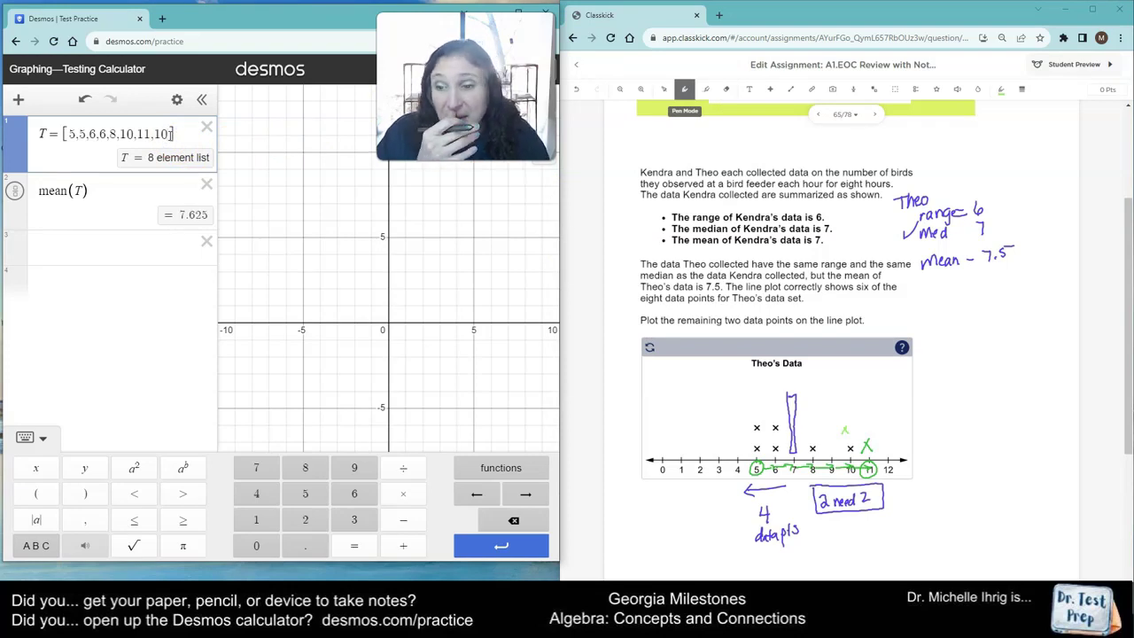
left_click(727, 89)
left_click(846, 430)
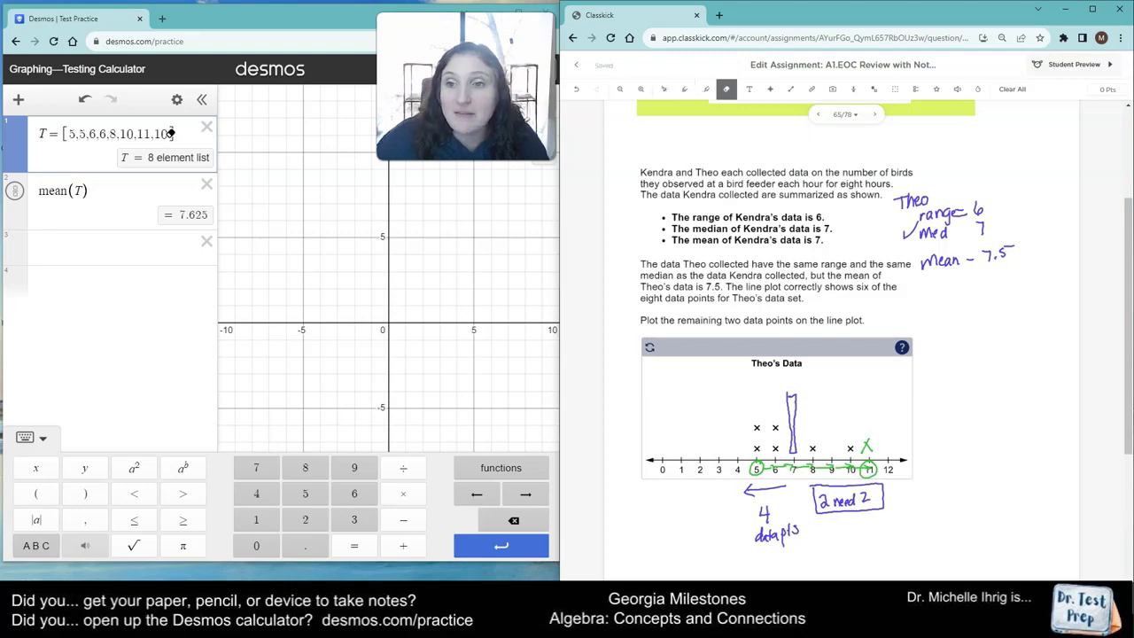
Step: Highlight the spot above 9 on the line plot in yellow and set the last value of list T to 9
left_click(705, 88)
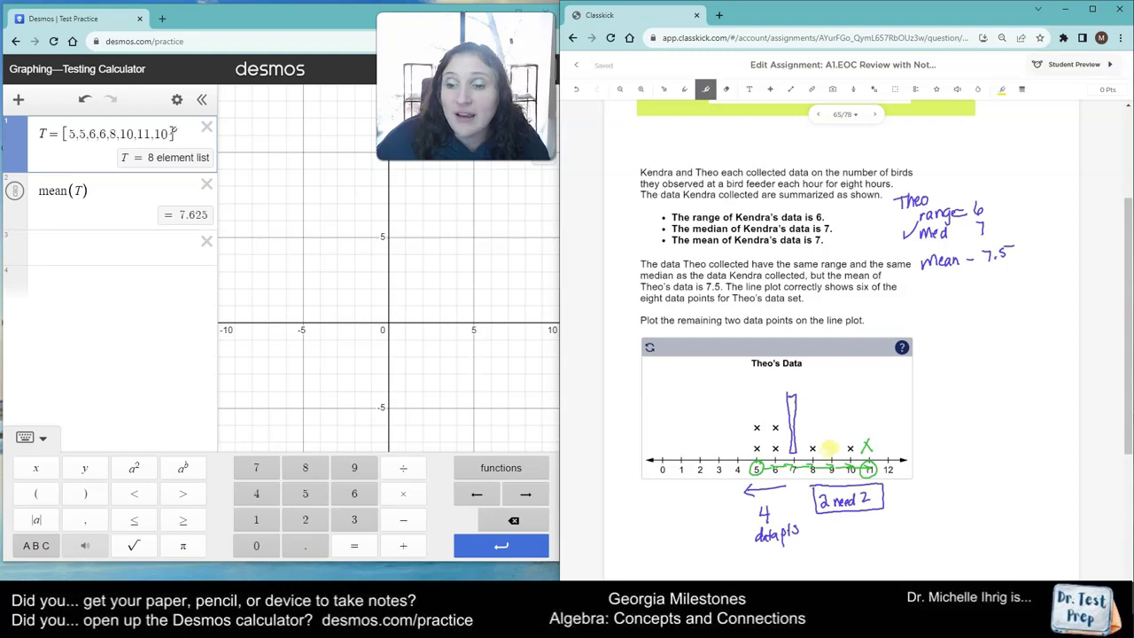
left_click(167, 134)
key("BackSpace")
key("BackSpace")
type("90")
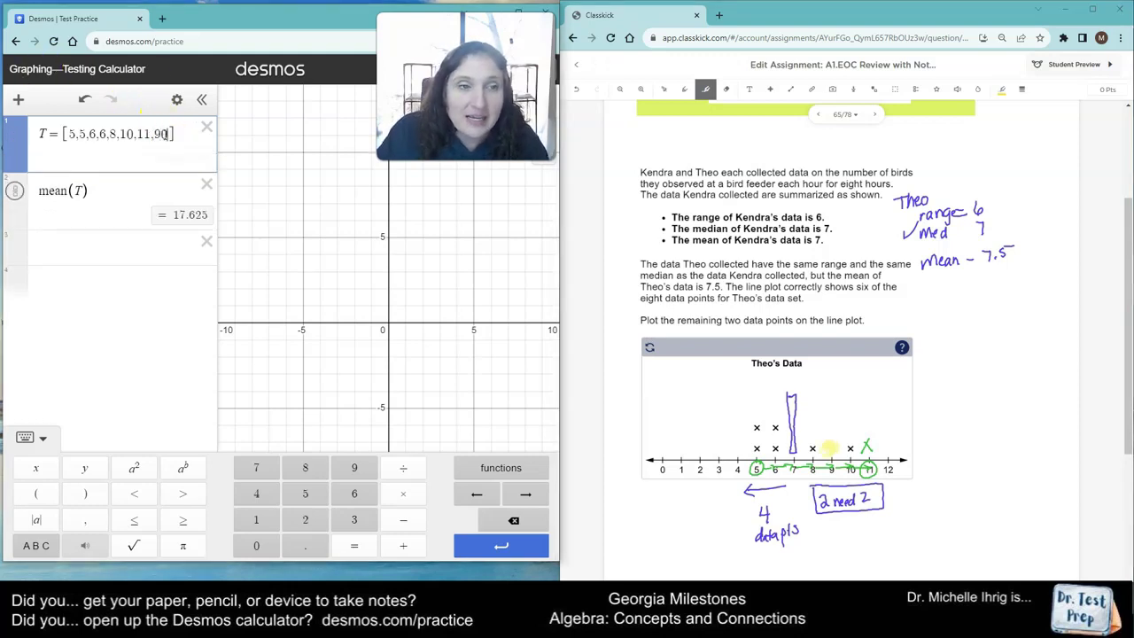
key("BackSpace")
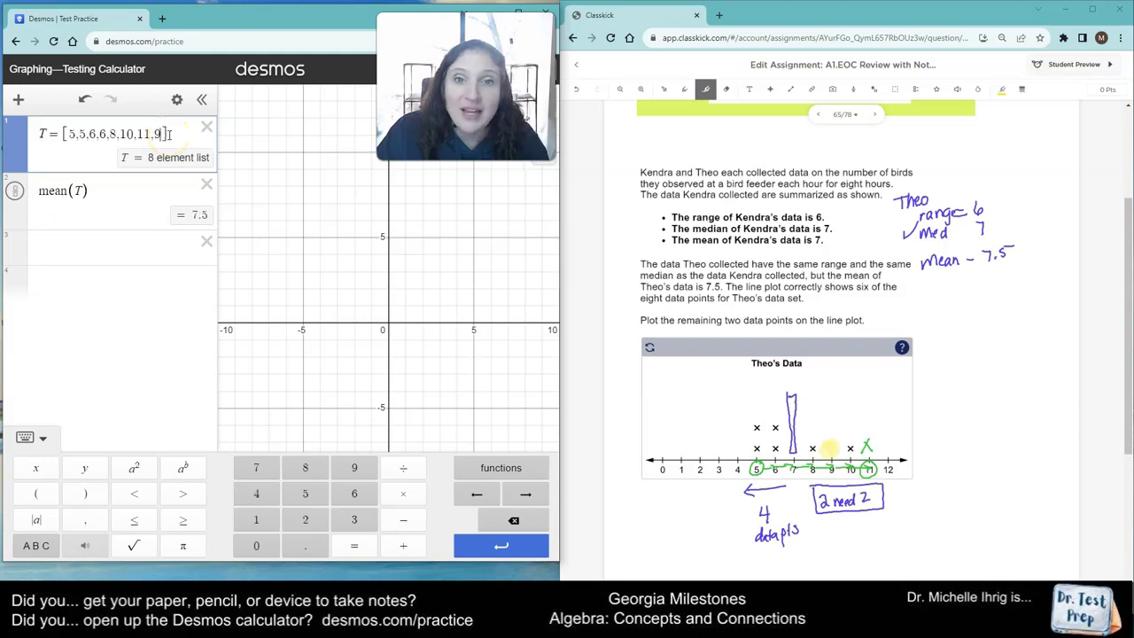